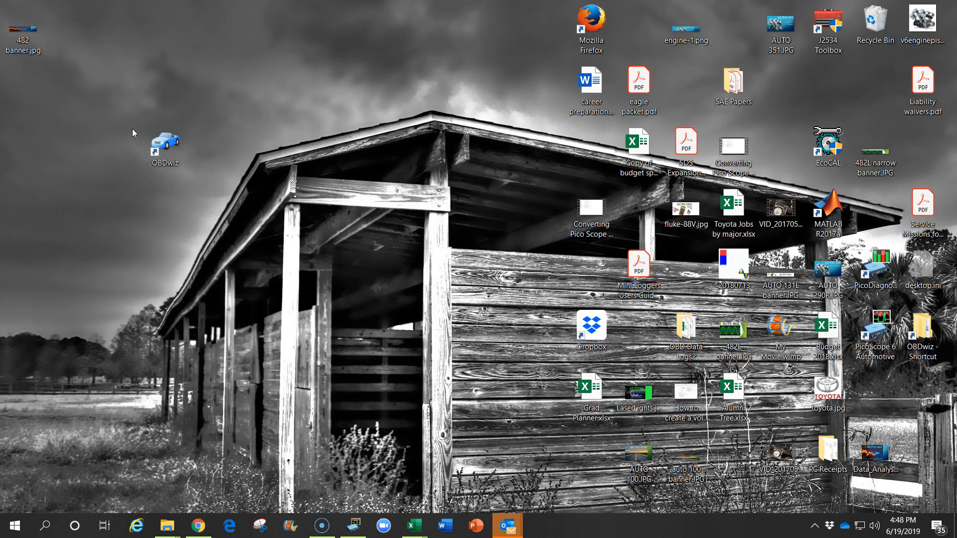
- Bring up the OBDwiz 4.7.1 download page in Chrome, then show the desktop
{"action": "left_click", "coordinate": [138, 120]}
{"action": "left_click", "coordinate": [198, 526]}
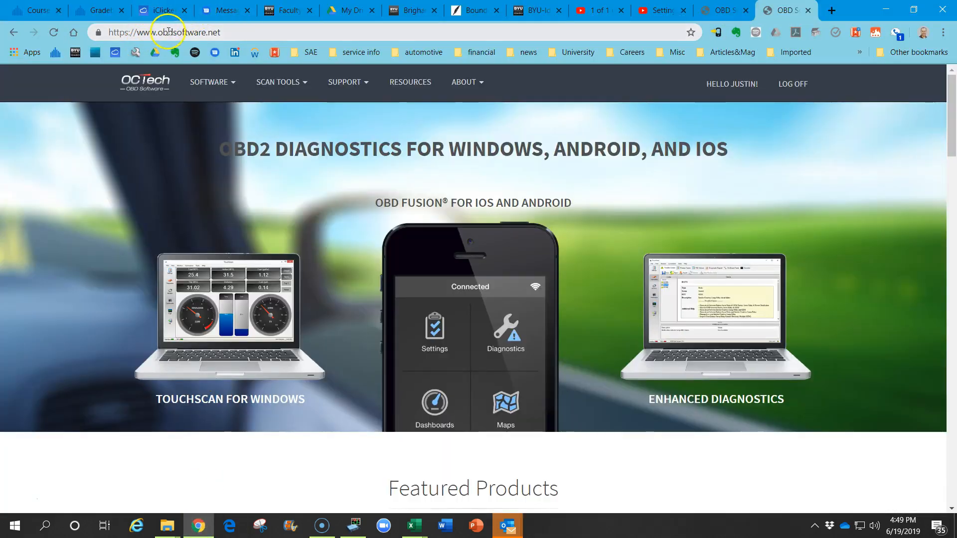
{"action": "left_click", "coordinate": [230, 80]}
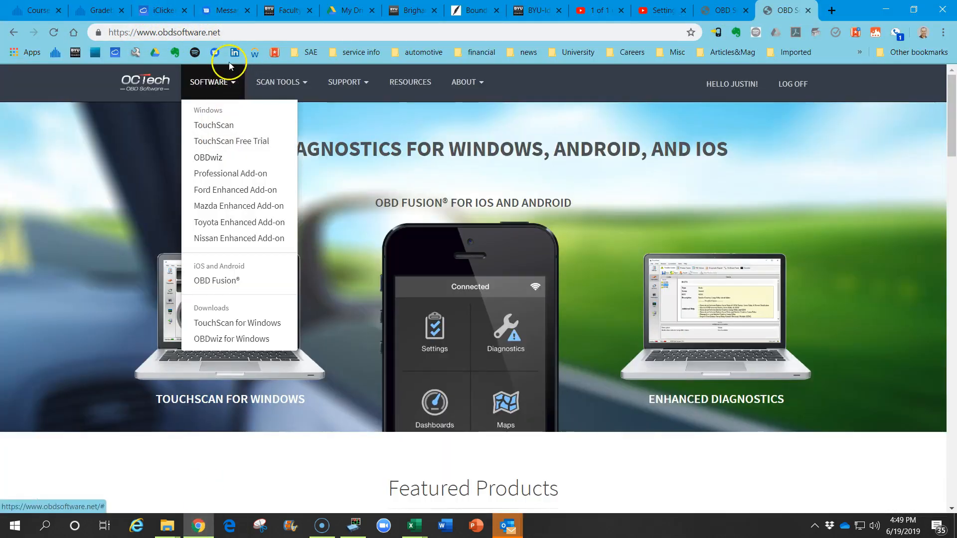
{"action": "left_click", "coordinate": [213, 159]}
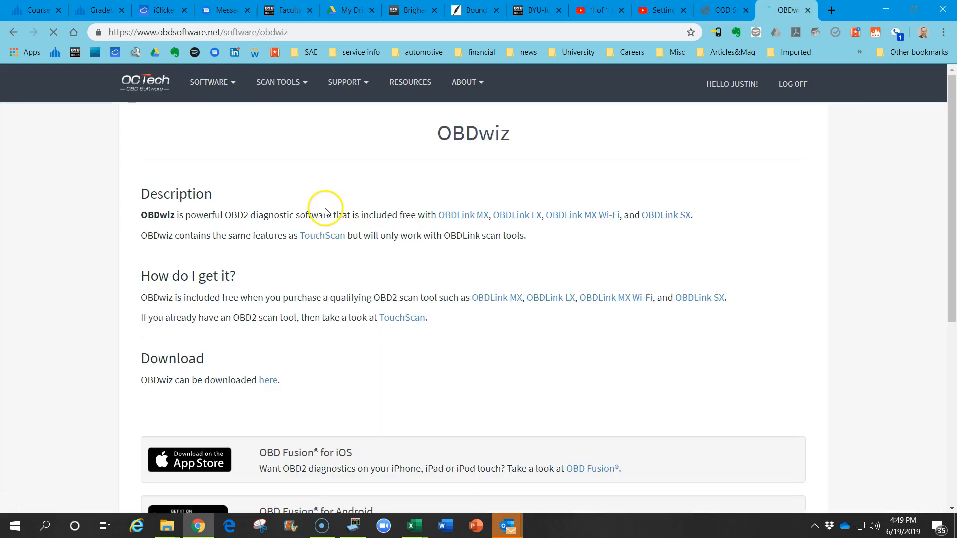
{"action": "left_click", "coordinate": [269, 382]}
{"action": "scroll", "coordinate": [279, 337], "scroll_direction": "down", "scroll_amount": 1}
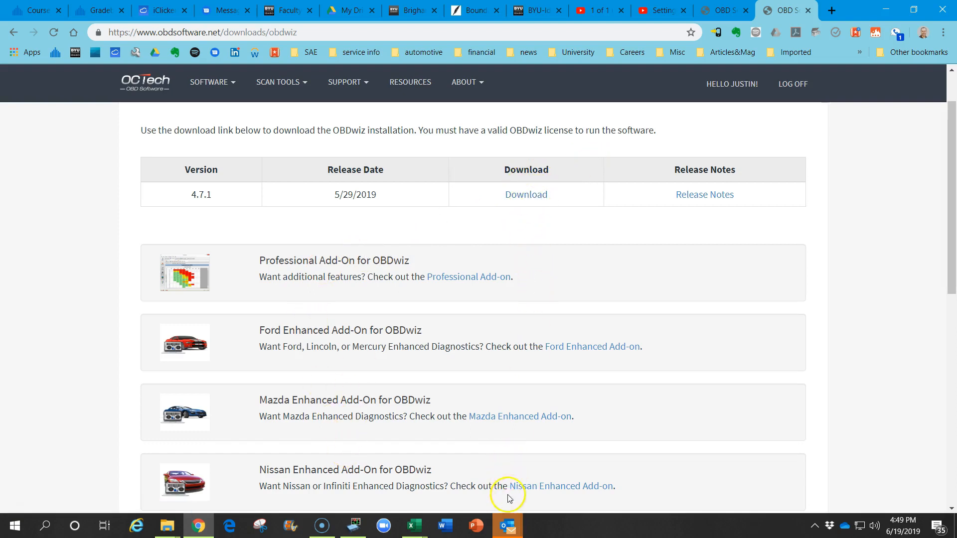
{"action": "key", "text": "super+d"}
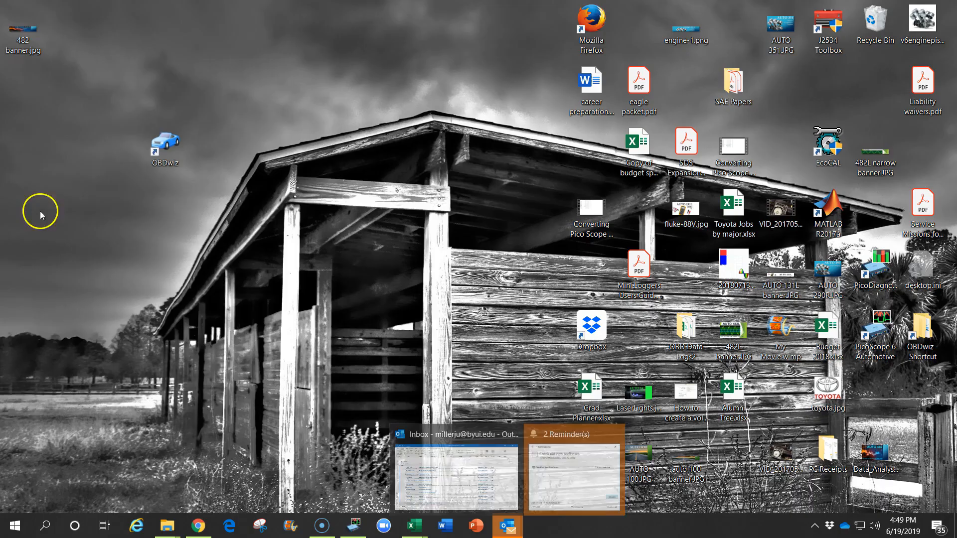
- Launch OBDwiz from the desktop and dismiss the Bluetooth OBDLink LX connection error
{"action": "left_click", "coordinate": [170, 144]}
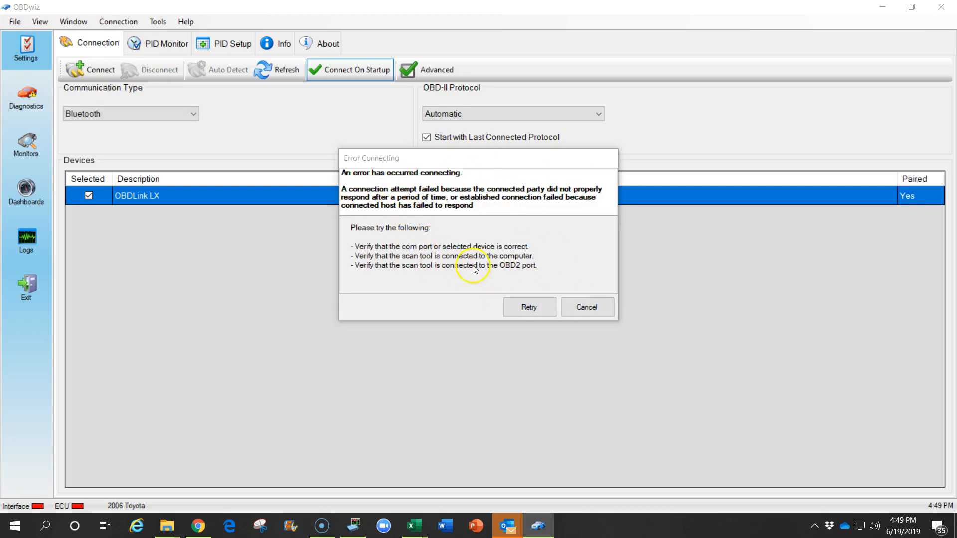
{"action": "left_click", "coordinate": [587, 309]}
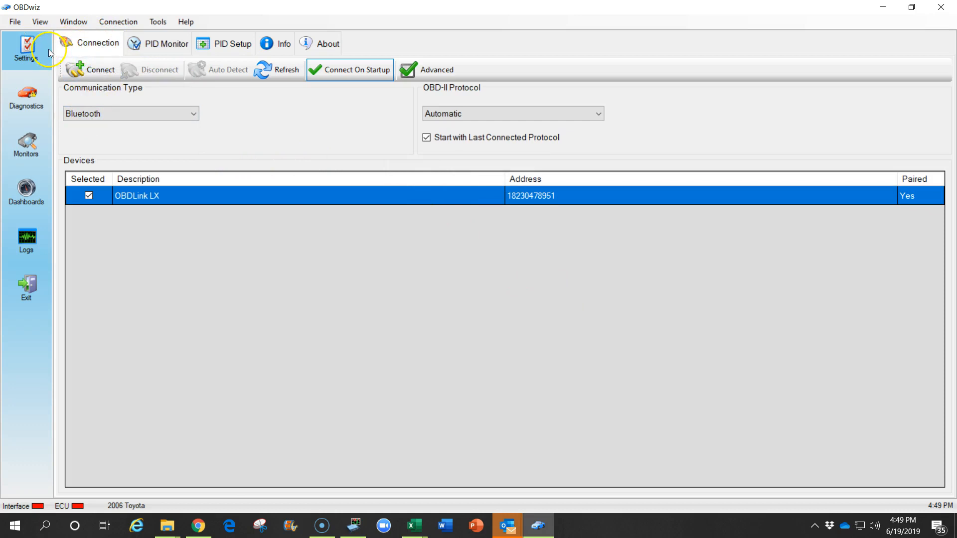
{"action": "left_click", "coordinate": [189, 117]}
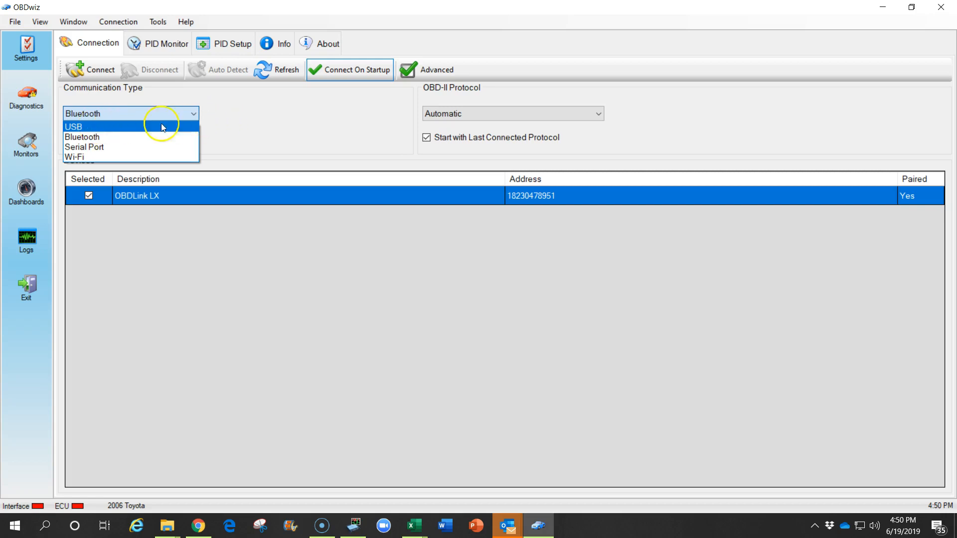
{"action": "left_click", "coordinate": [90, 140]}
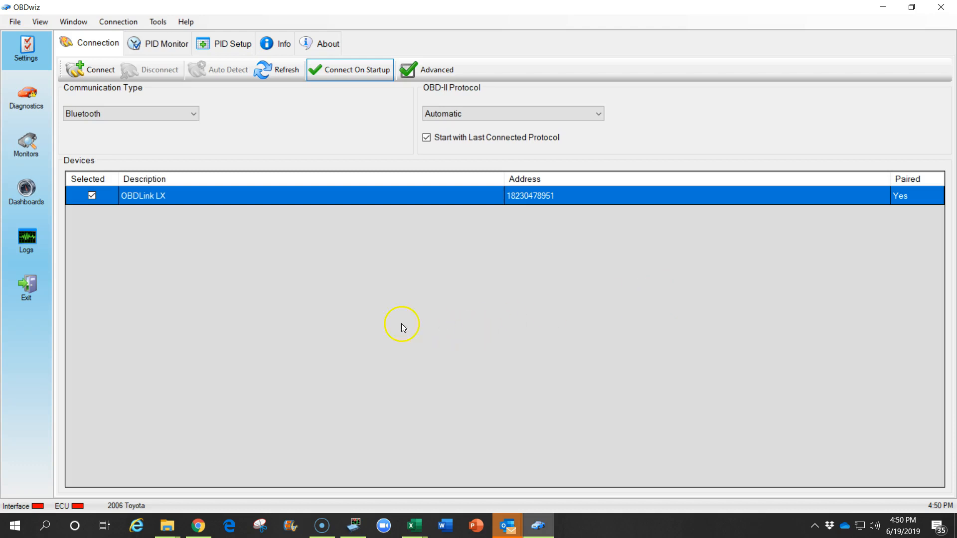
- Review the PID Monitor polling and timing settings, then switch to the PID Setup table
{"action": "left_click", "coordinate": [163, 49]}
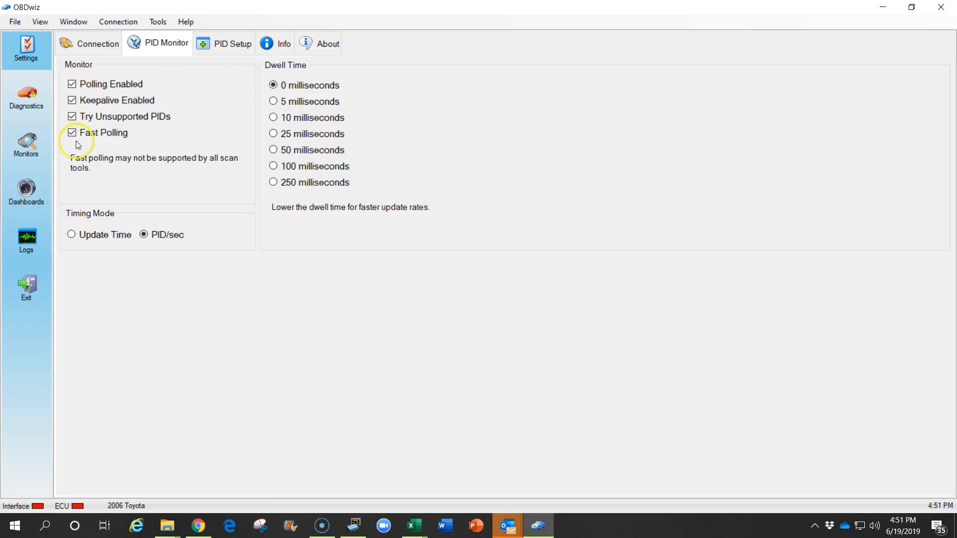
{"action": "left_click", "coordinate": [228, 48]}
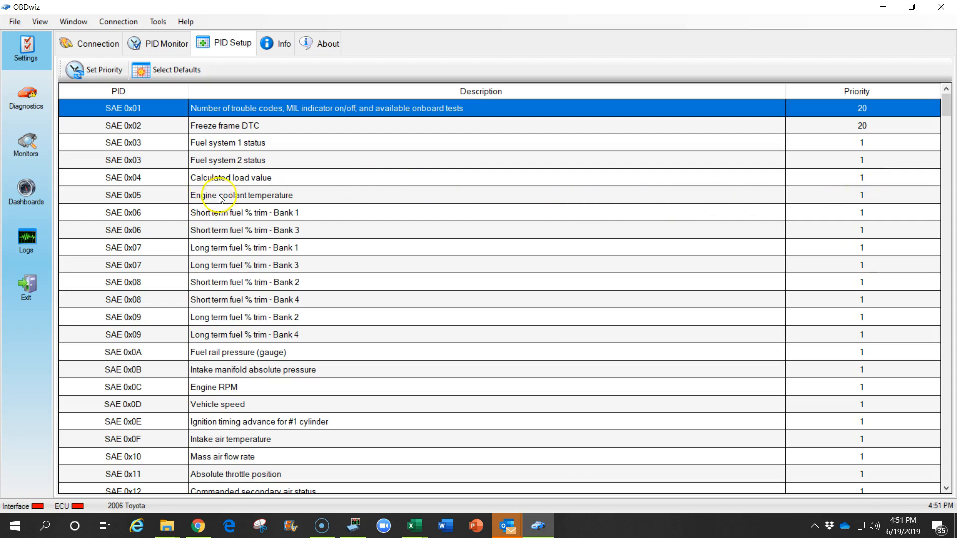
- Set the Engine coolant temperature PID (SAE 0x05) priority to 20
{"action": "left_click", "coordinate": [864, 196]}
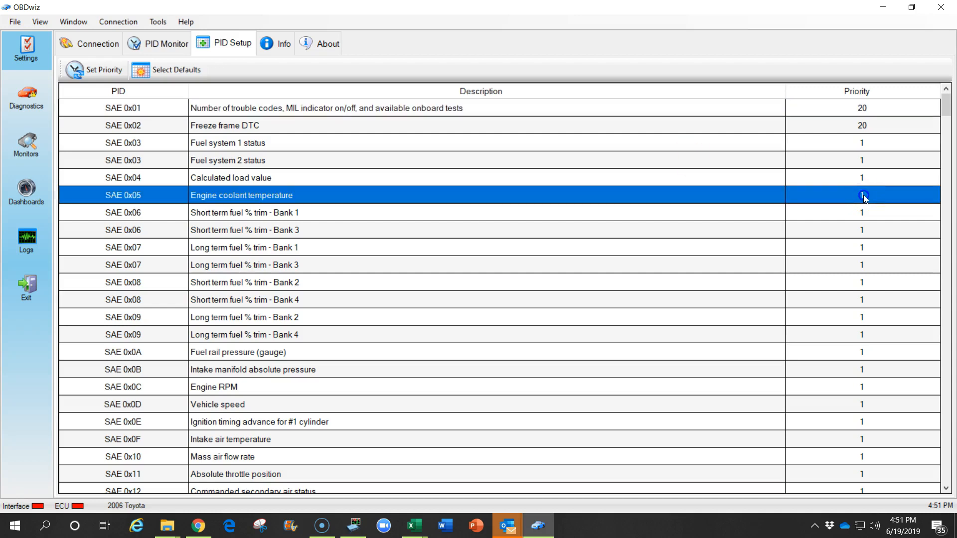
{"action": "left_click", "coordinate": [864, 197]}
{"action": "left_click", "coordinate": [477, 219]}
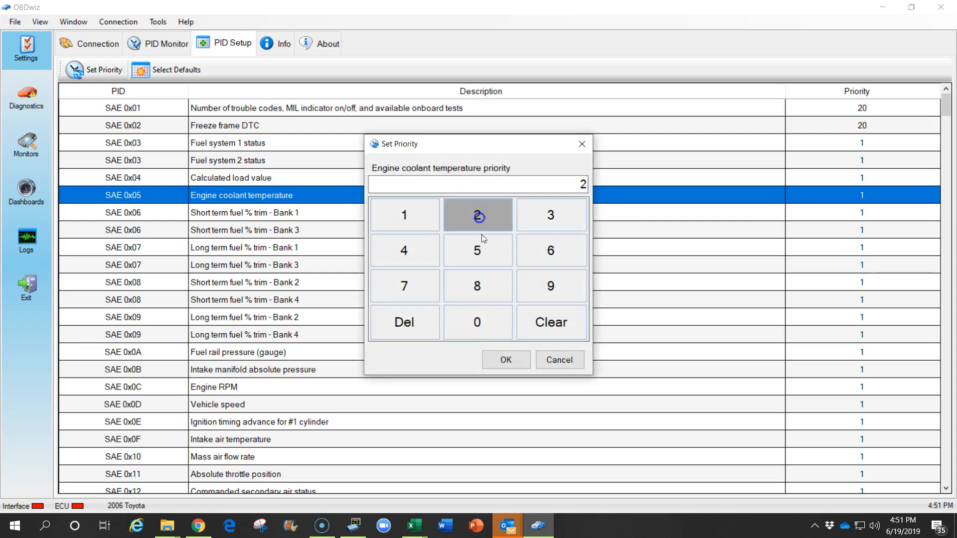
{"action": "left_click", "coordinate": [488, 324]}
{"action": "key", "text": "Return"}
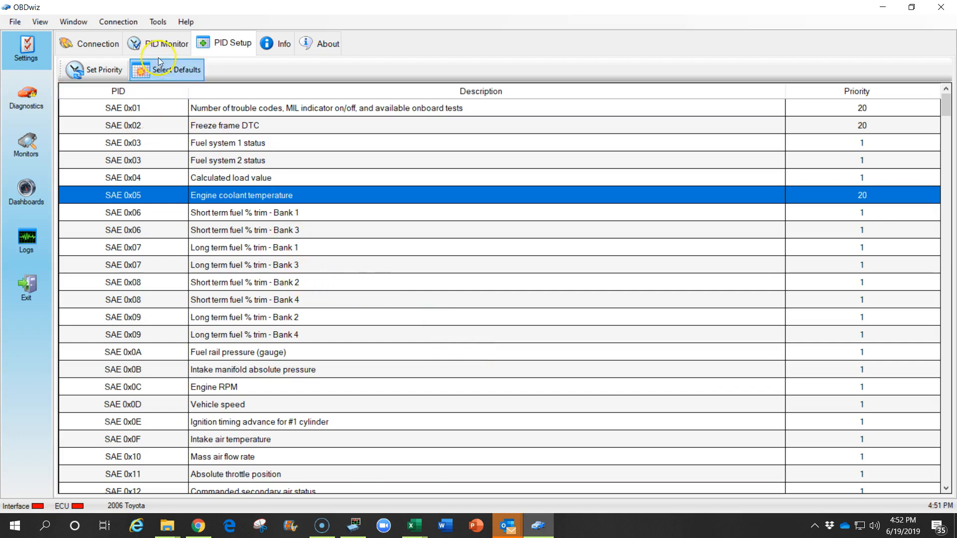
{"action": "left_click", "coordinate": [158, 22]}
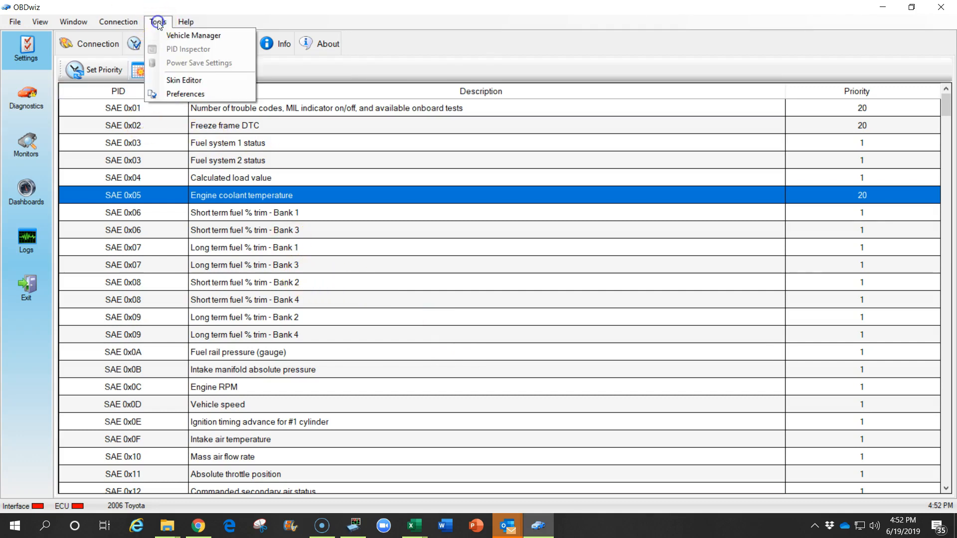
{"action": "left_click", "coordinate": [194, 93]}
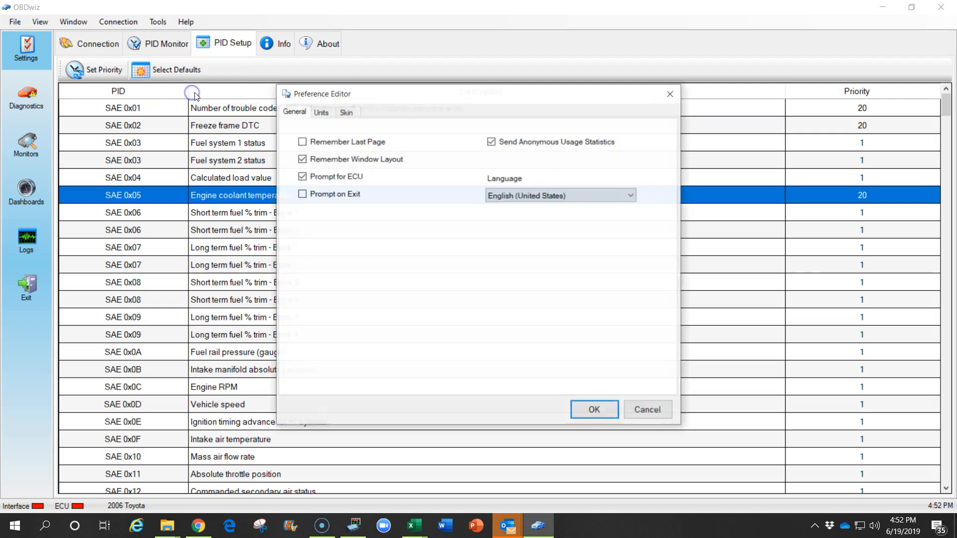
{"action": "left_click", "coordinate": [321, 111]}
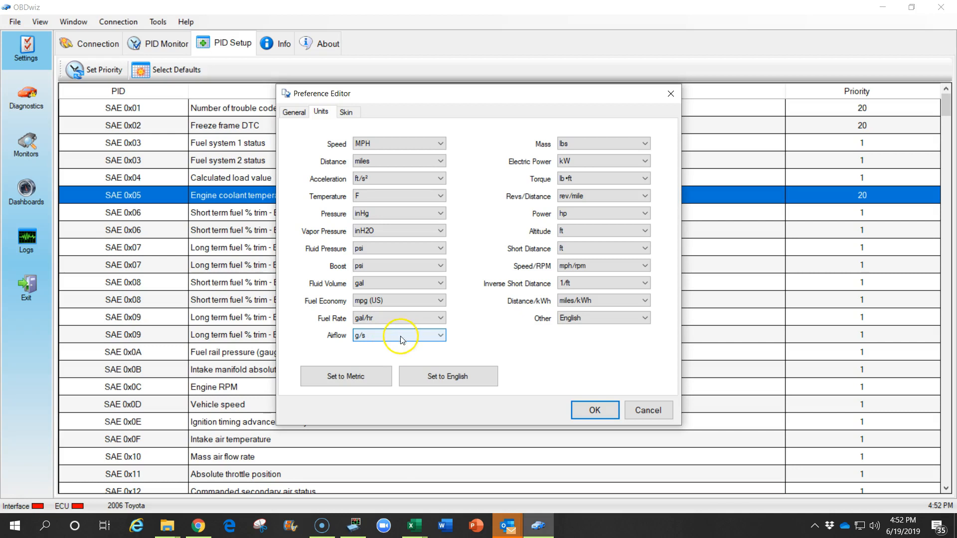
{"action": "left_click", "coordinate": [595, 410]}
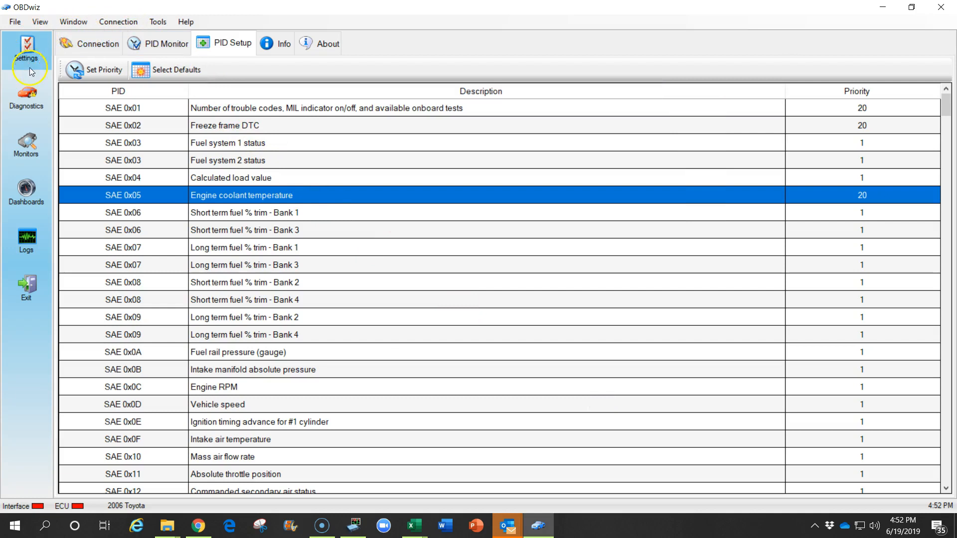
- Pass through the trouble-code and emissions monitor views to reach the gauge dashboard
{"action": "left_click", "coordinate": [27, 98]}
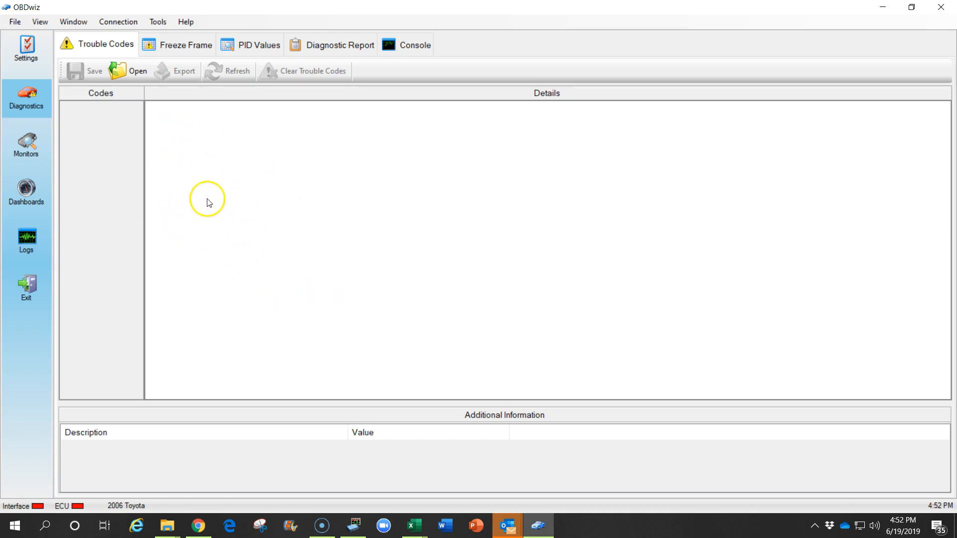
{"action": "left_click", "coordinate": [28, 144]}
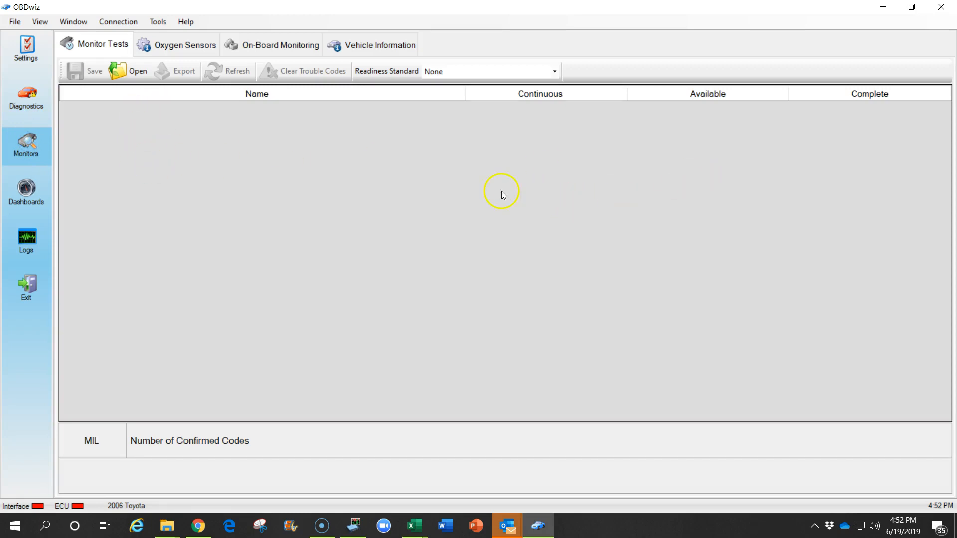
{"action": "left_click", "coordinate": [27, 189]}
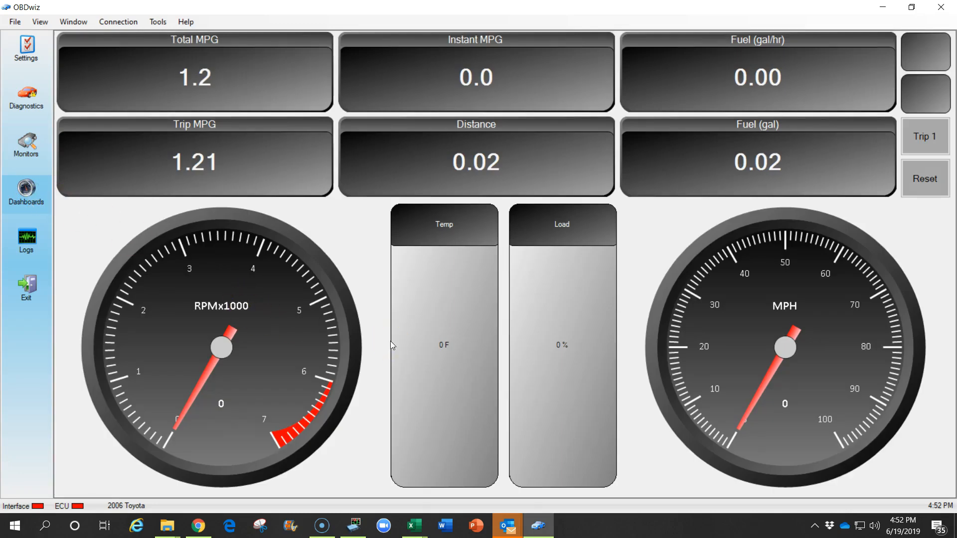
- Open the Logs section and its Data Logging settings for the OBD Data Logs2 folder
{"action": "left_click", "coordinate": [25, 238]}
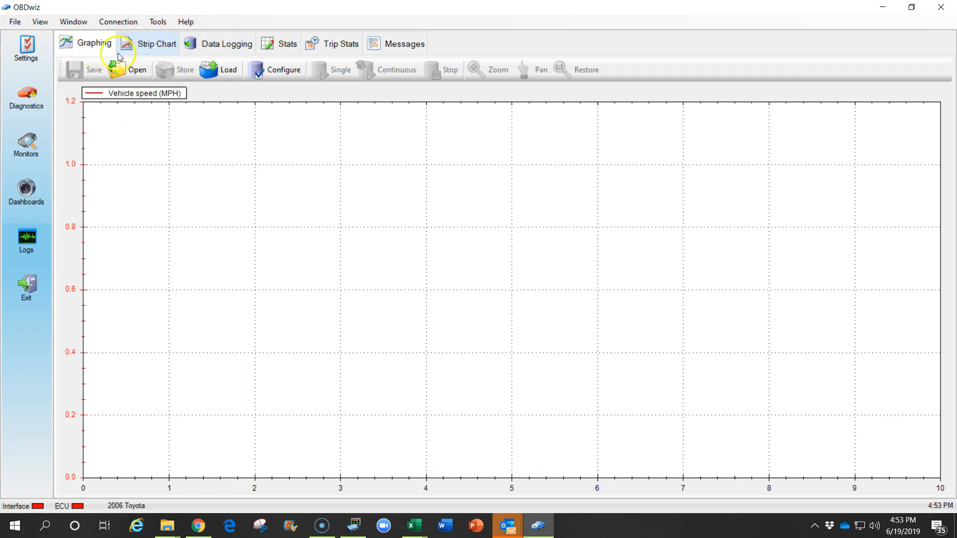
{"action": "left_click", "coordinate": [225, 45]}
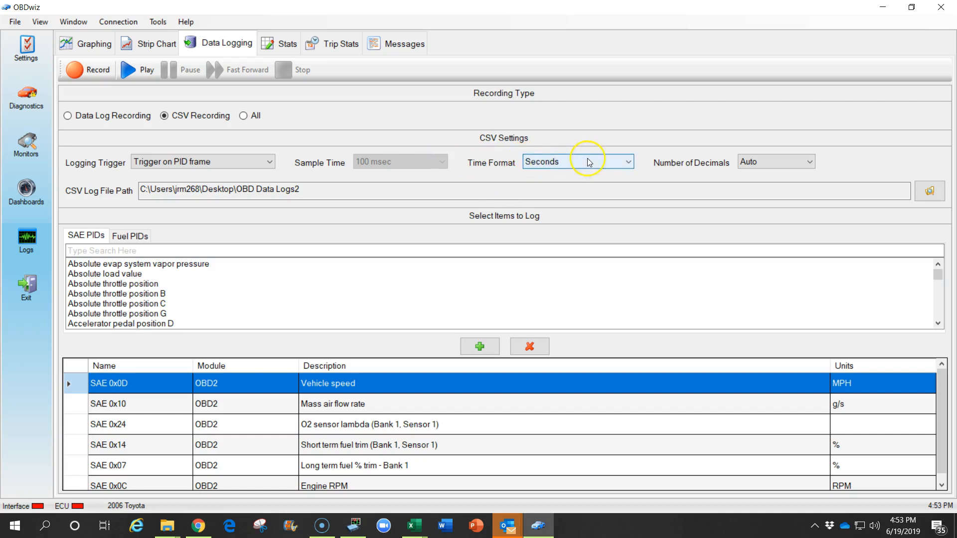
{"action": "double_click", "coordinate": [304, 189]}
{"action": "left_click_drag", "start_coordinate": [305, 189], "coordinate": [136, 188]}
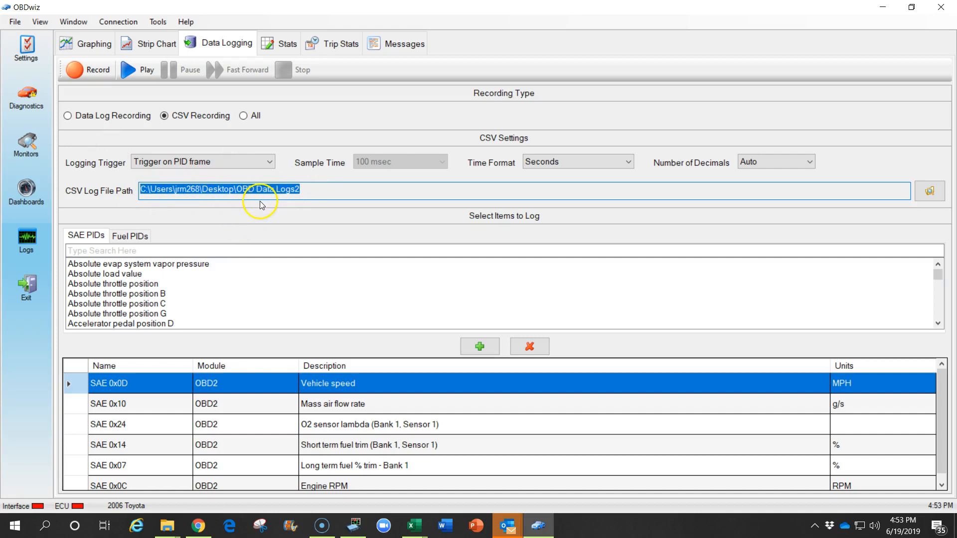
{"action": "left_click", "coordinate": [241, 189]}
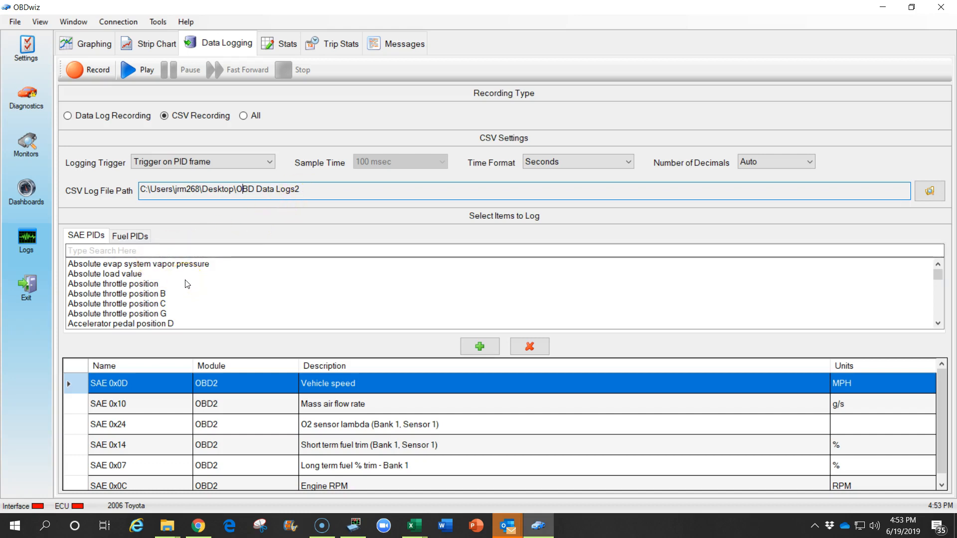
{"action": "left_click", "coordinate": [250, 403]}
{"action": "left_click", "coordinate": [246, 424]}
{"action": "left_click", "coordinate": [245, 445]}
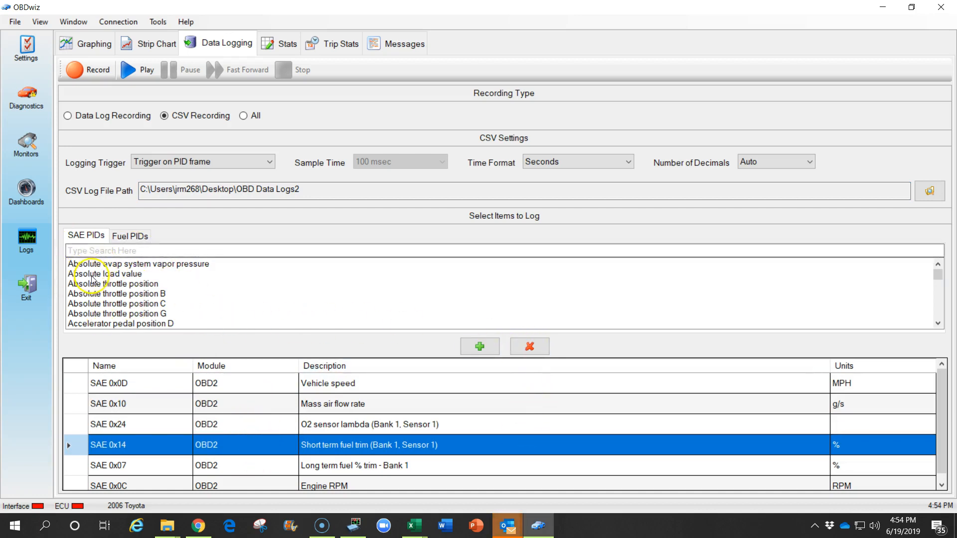
{"action": "mouse_move", "coordinate": [935, 272]}
{"action": "left_mouse_down"}
{"action": "mouse_move", "coordinate": [937, 302]}
{"action": "mouse_move", "coordinate": [937, 285]}
{"action": "left_mouse_up"}
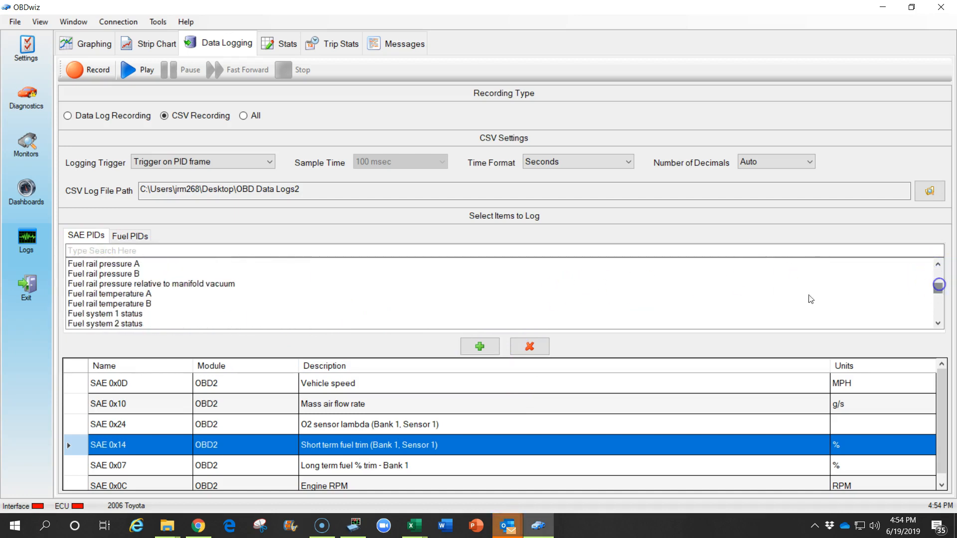
{"action": "left_click", "coordinate": [123, 274]}
{"action": "left_click", "coordinate": [481, 347]}
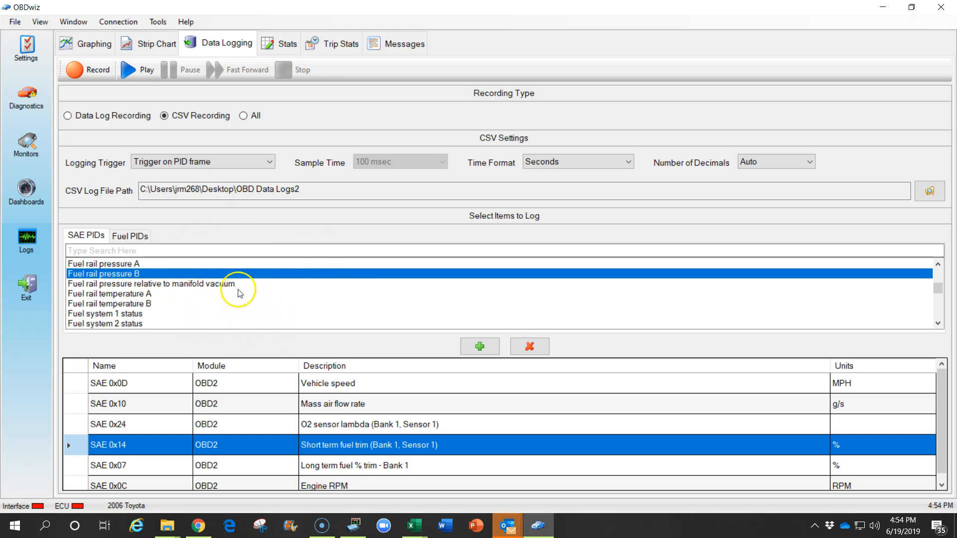
{"action": "left_click", "coordinate": [136, 237]}
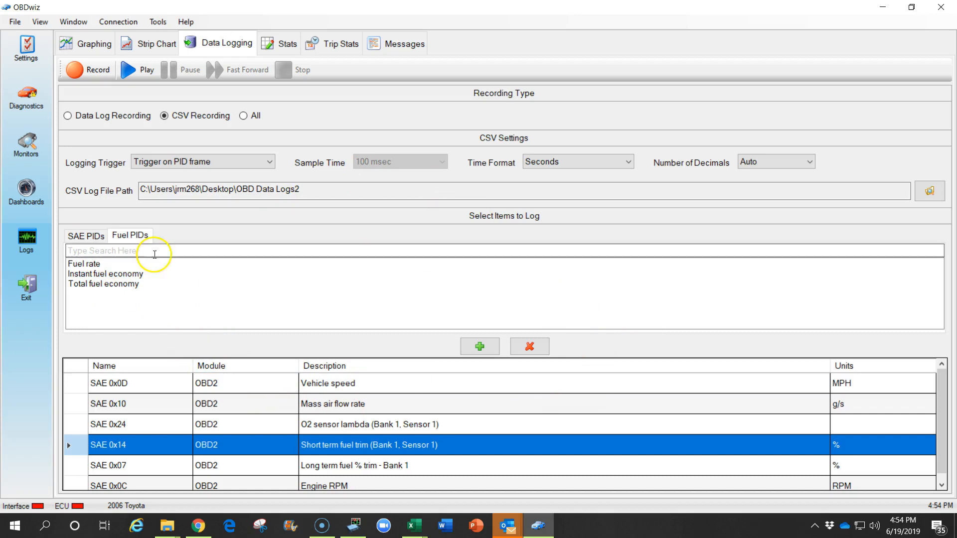
{"action": "left_click", "coordinate": [95, 239]}
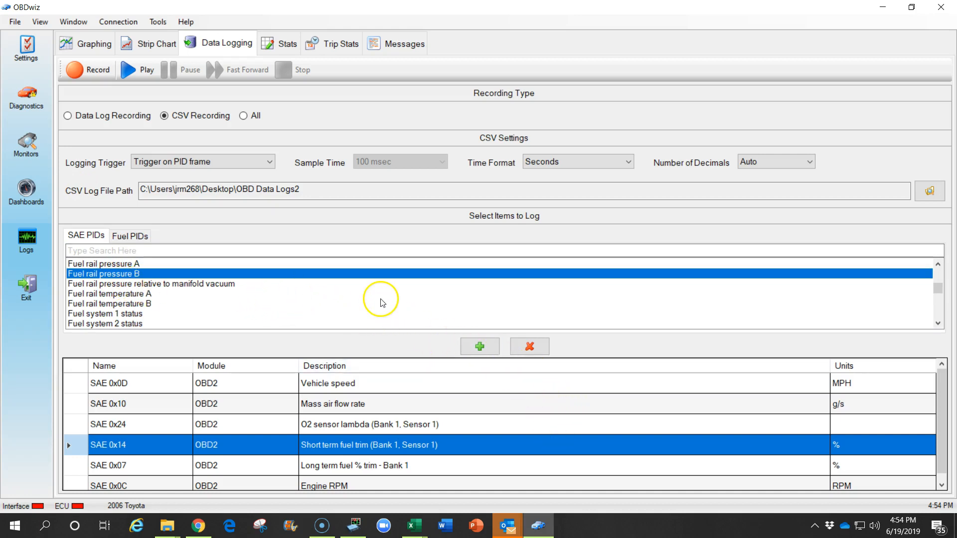
- Check the adapter connection settings, then record and stop a short CSV data log
{"action": "left_click", "coordinate": [30, 50]}
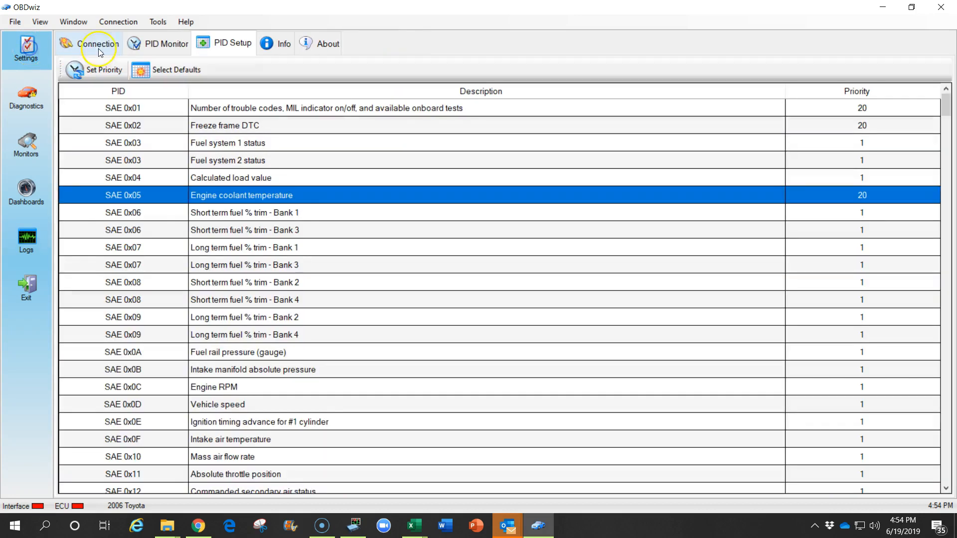
{"action": "left_click", "coordinate": [90, 42]}
{"action": "left_click", "coordinate": [91, 69]}
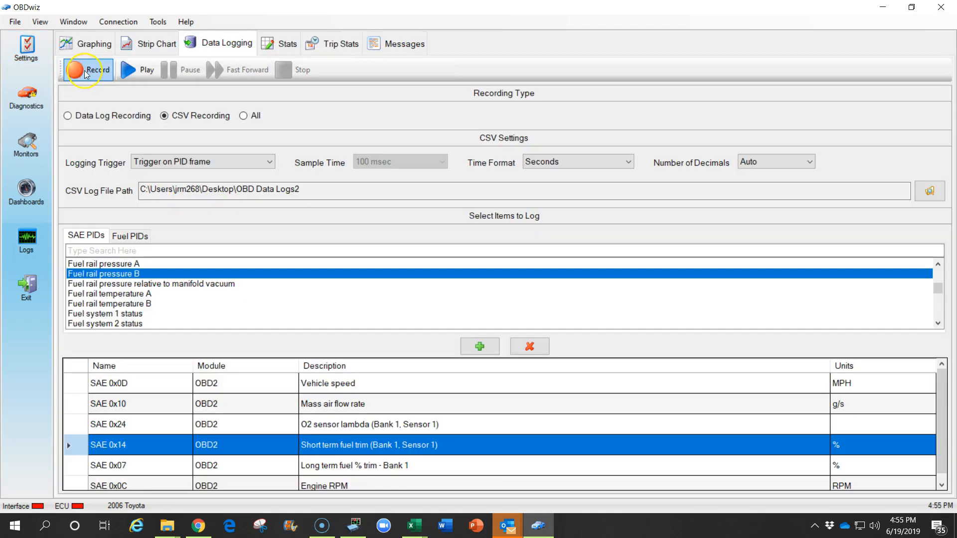
{"action": "left_click", "coordinate": [86, 72]}
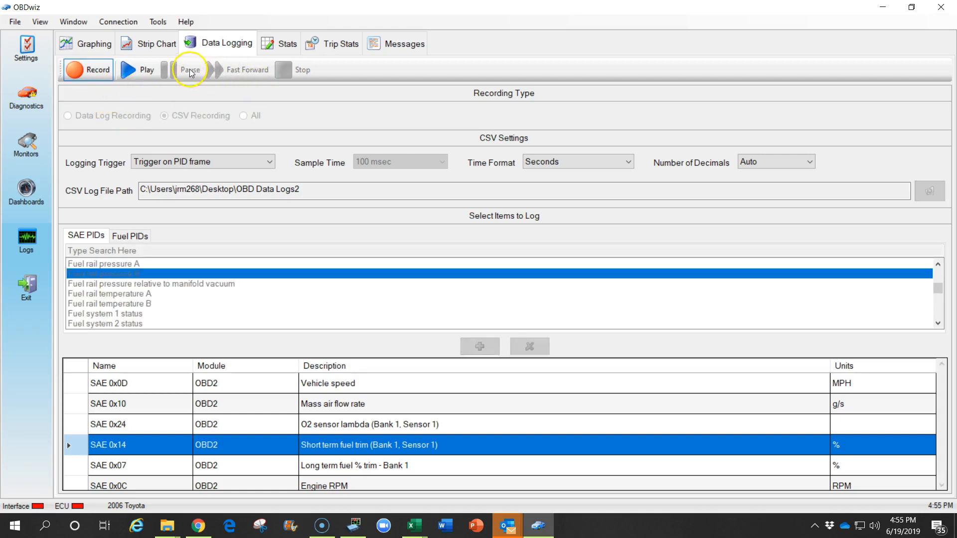
{"action": "left_click", "coordinate": [86, 69]}
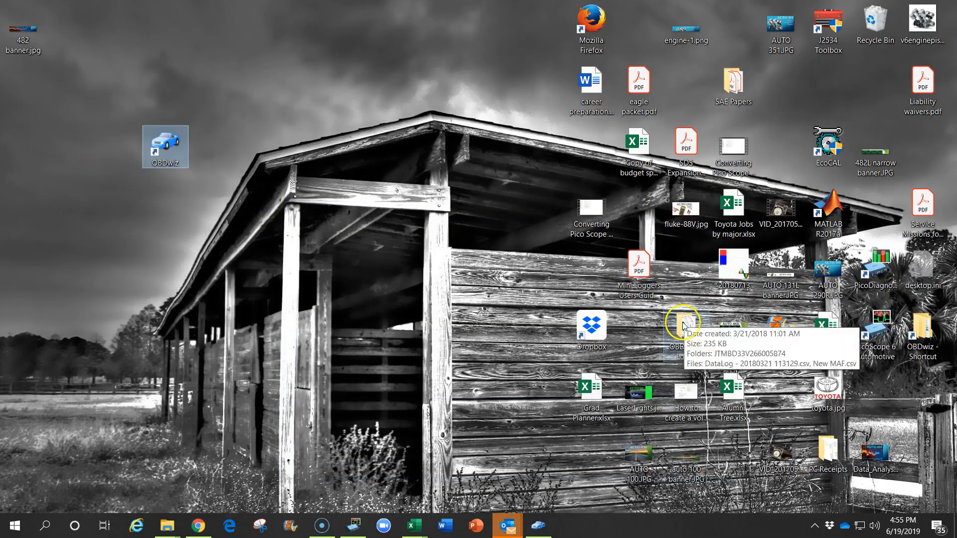
- Move the OBD Data Logs2 folder to the upper left, open it, and select the earliest CSV log
{"action": "left_click_drag", "start_coordinate": [683, 327], "coordinate": [268, 74]}
{"action": "double_click", "coordinate": [268, 74]}
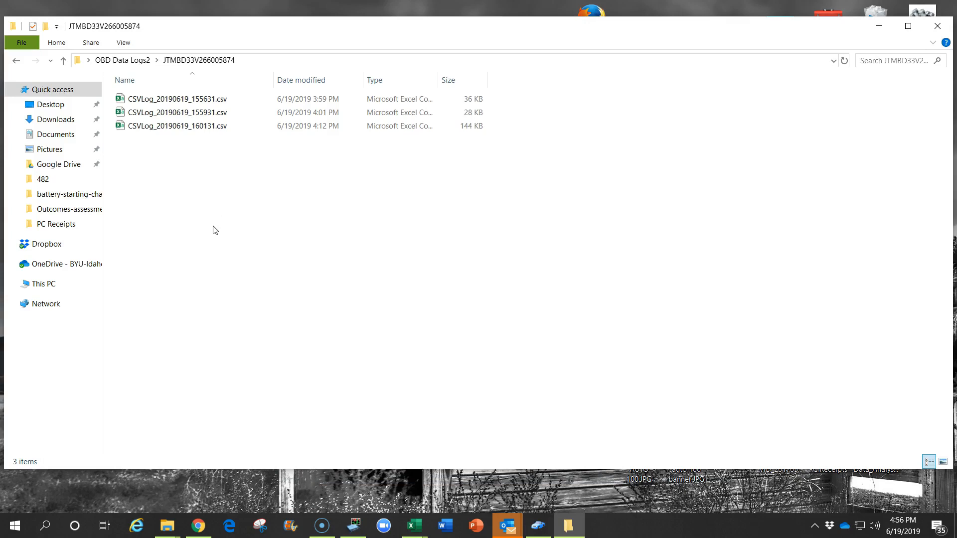
{"action": "left_click", "coordinate": [173, 104]}
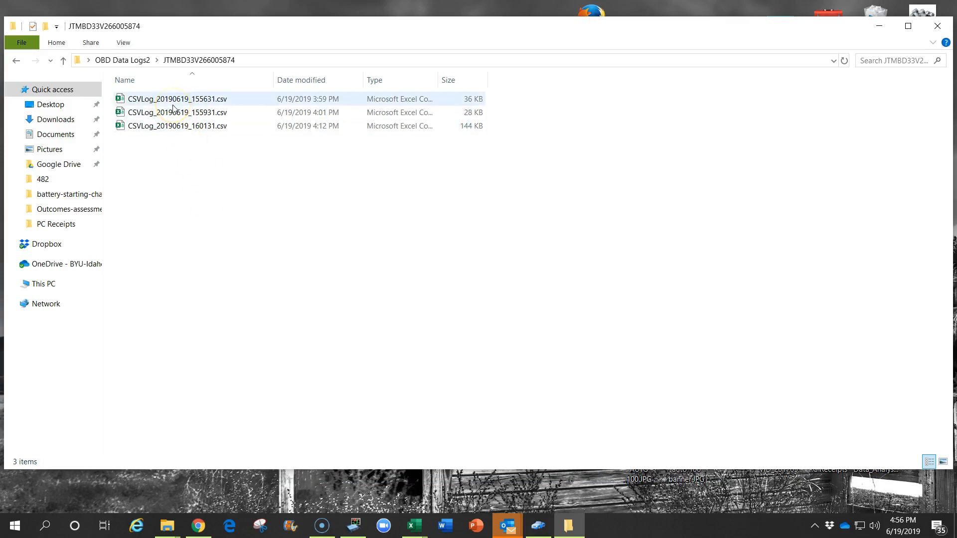